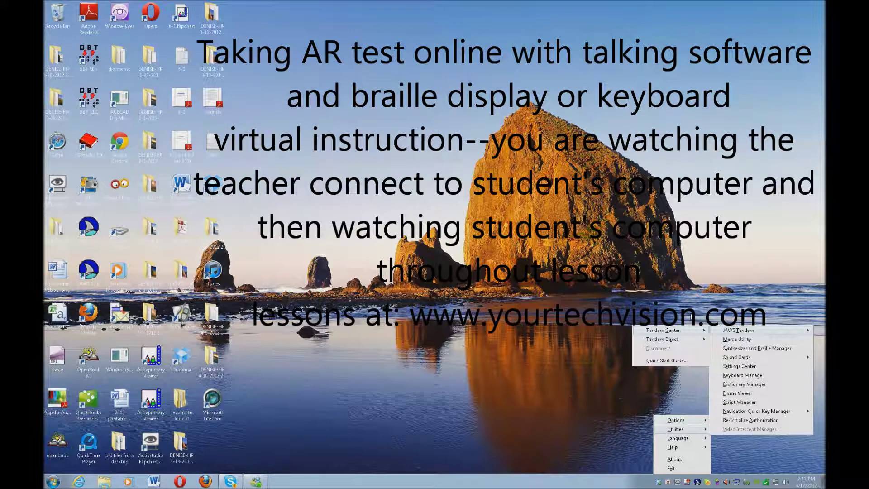
# Create a Tandem Direct Get Access meeting ID, then close the Meeting ID Created window.
pyautogui.press('Return')
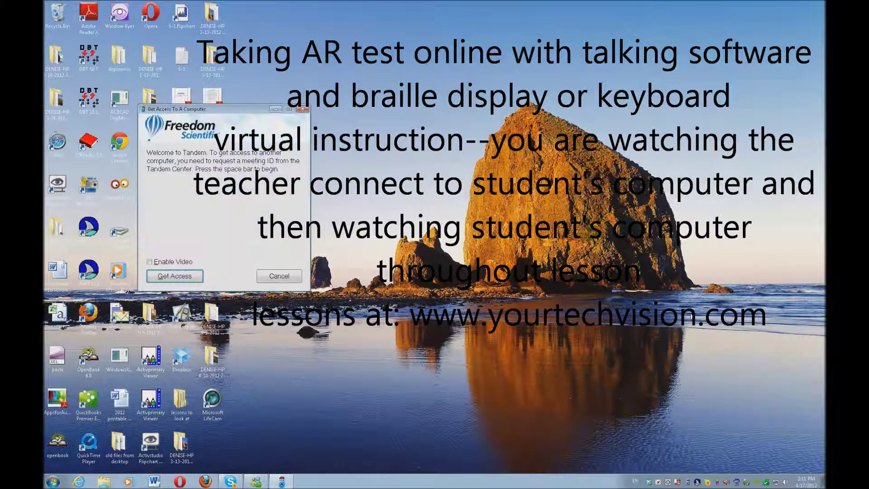
pyautogui.press('space')
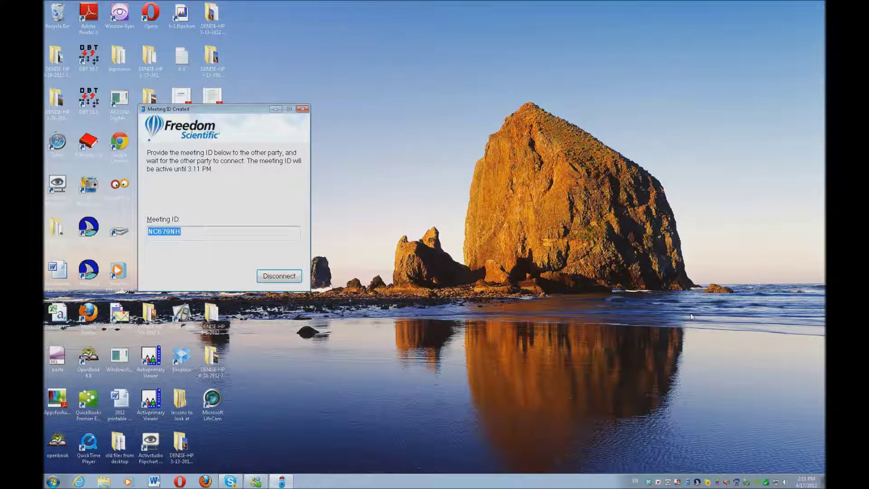
pyautogui.hotkey('alt', 'F4')
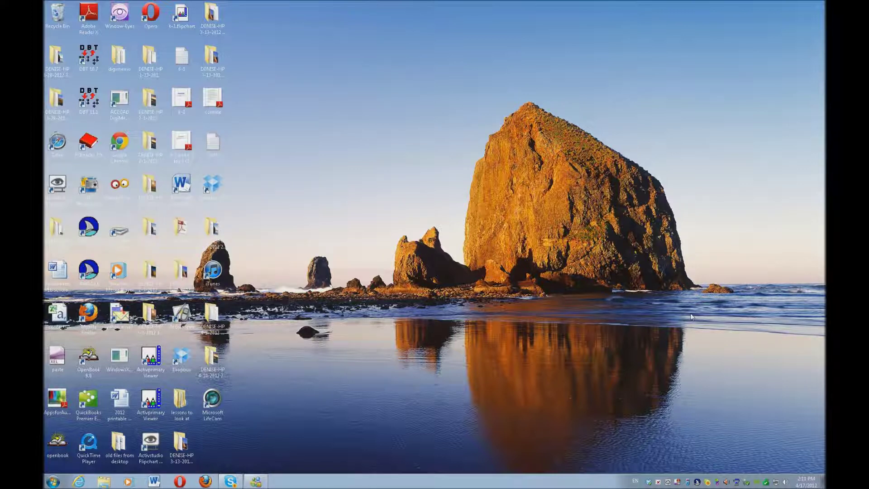
# Dismiss the incompatible synthesizer warning and display the student computer's desktop over Tandem.
pyautogui.press('Return')
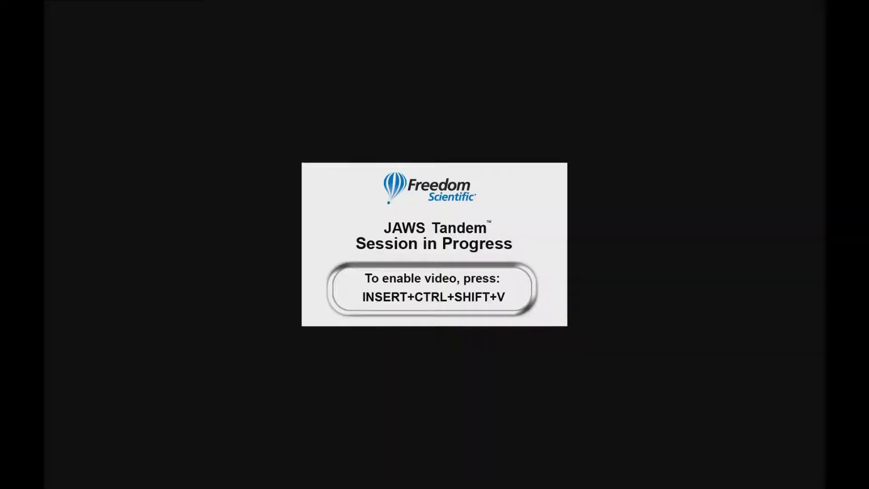
pyautogui.press('ctrl+shift+Insert+v')
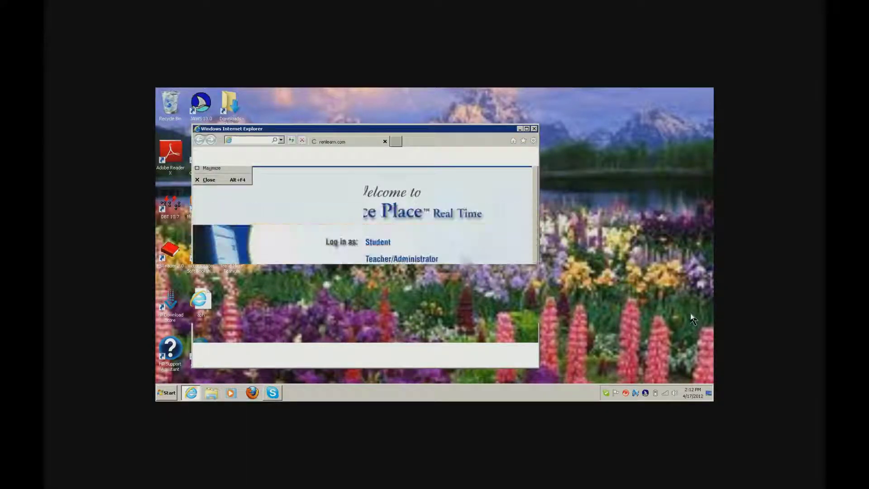
# Maximize the Internet Explorer window.
pyautogui.press('Escape')
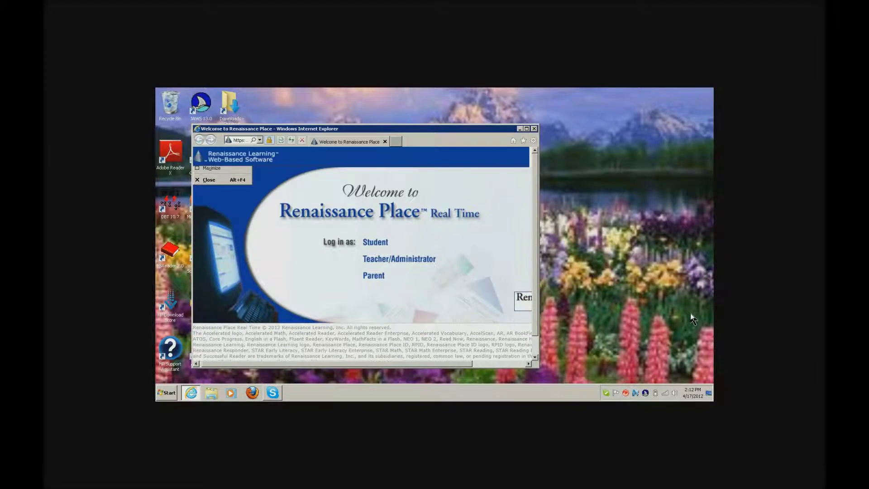
pyautogui.hotkey('alt', 'space')
pyautogui.press('x')
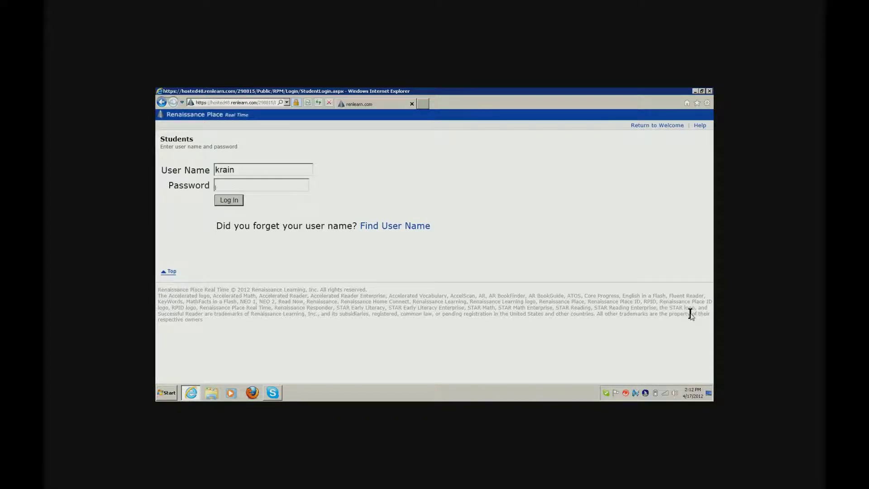
# Log in with the student password and continue to the Select a Quiz Type page.
pyautogui.write('••••')
pyautogui.press('Return')
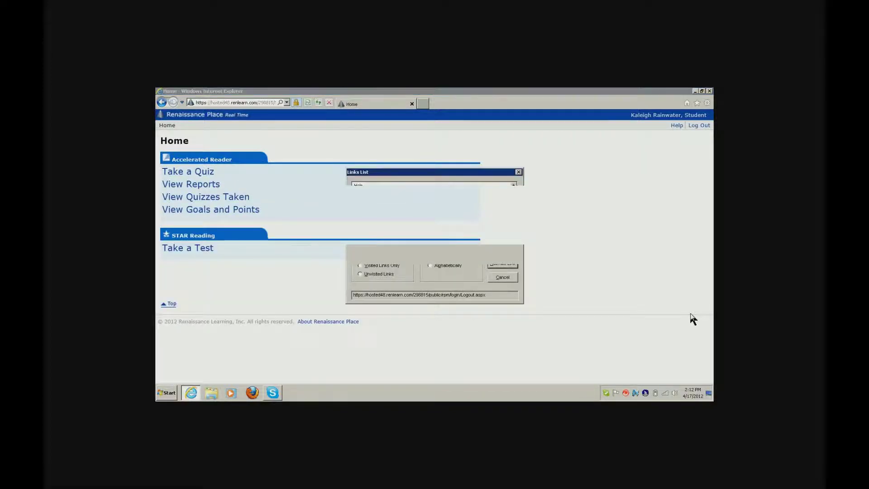
pyautogui.press('Return')
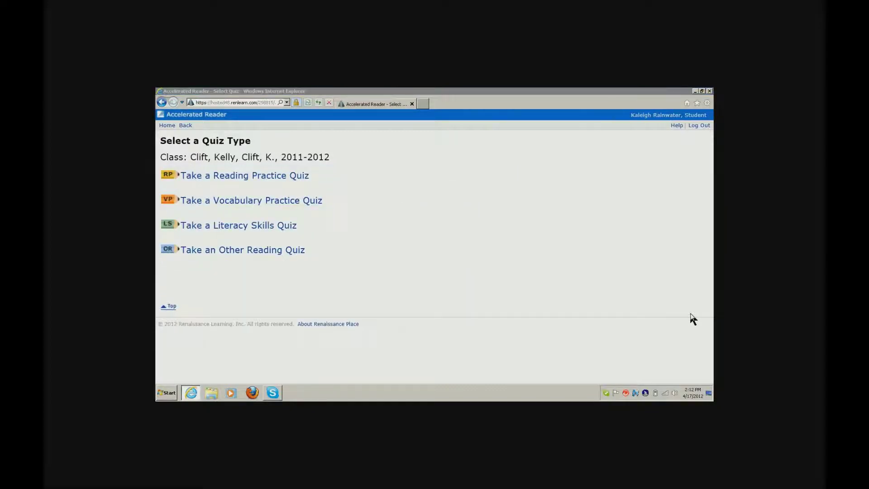
# Choose Take a Reading Practice Quiz from the JAWS Links List.
pyautogui.press('Insert+F7')
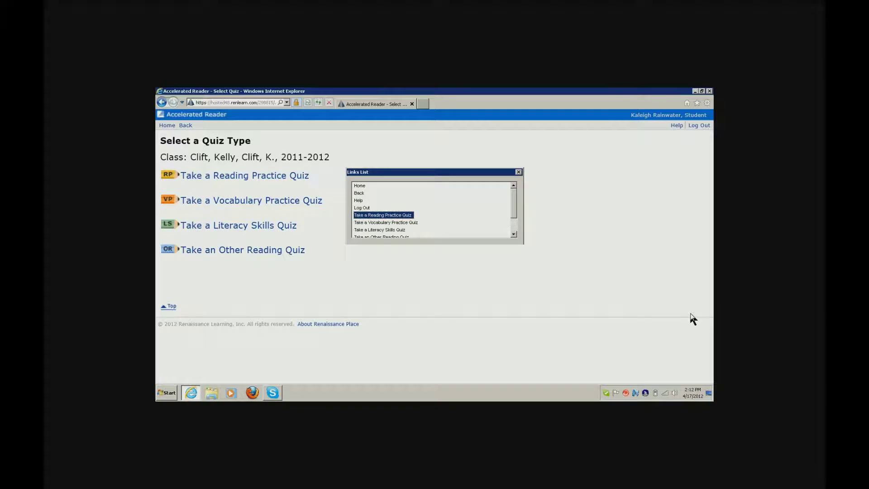
pyautogui.press('Return')
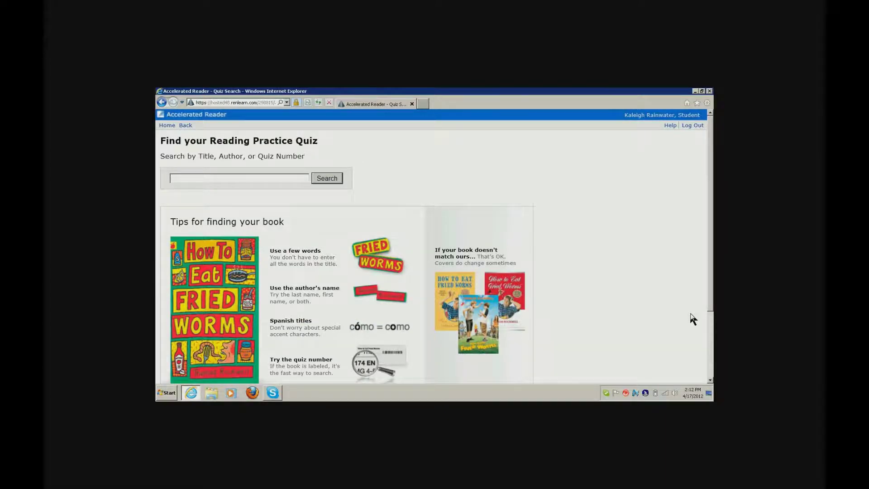
# Search quizzes for 'Hunger games' and move to The Hunger Games result, quiz 123740.
pyautogui.write('Hunger games')
pyautogui.press('Return')
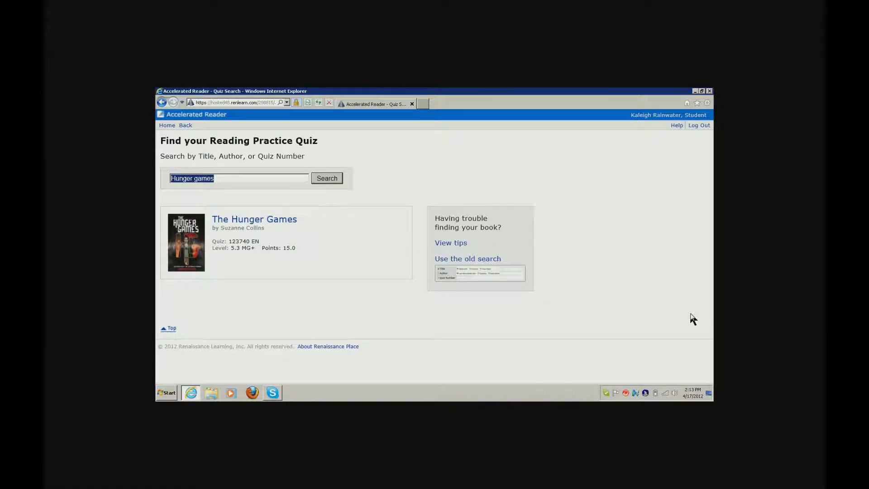
pyautogui.press('Tab')
pyautogui.press('Tab')
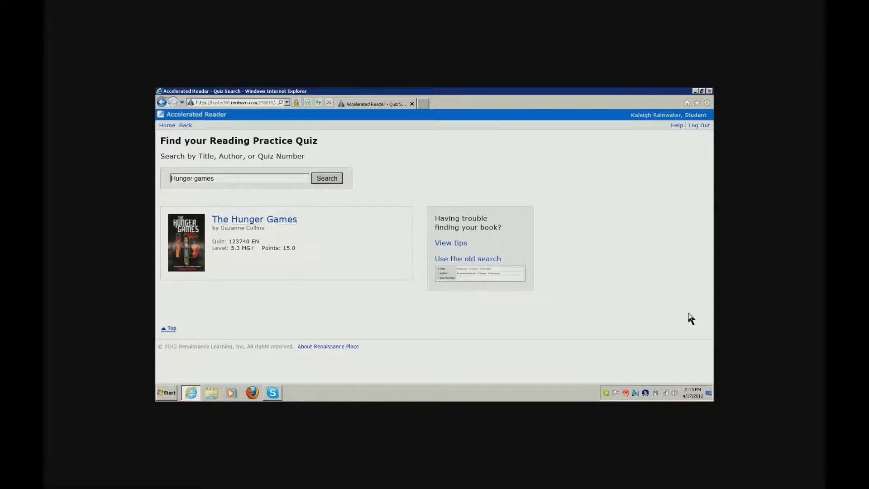
# Replace the search with 'Breaking Dawn' and open the Breaking Dawn quiz, 124537 EN.
pyautogui.press('BackSpace')
pyautogui.press('BackSpace')
pyautogui.press('BackSpace')
pyautogui.press('BackSpace')
pyautogui.press('BackSpace')
pyautogui.press('BackSpace')
pyautogui.press('BackSpace')
pyautogui.press('BackSpace')
pyautogui.press('BackSpace')
pyautogui.press('BackSpace')
pyautogui.press('BackSpace')
pyautogui.write('Breaking D')
pyautogui.press('BackSpace')
pyautogui.write('Dawn')
pyautogui.press('Return')
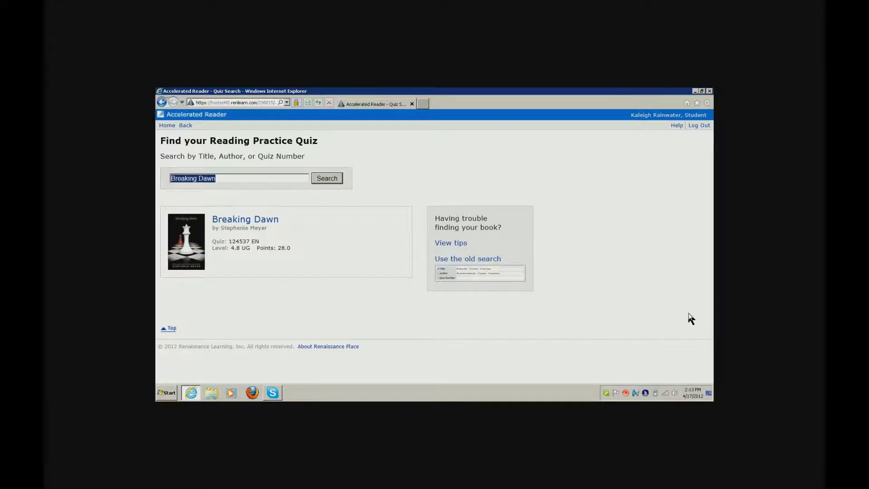
pyautogui.press('Tab')
pyautogui.press('Tab')
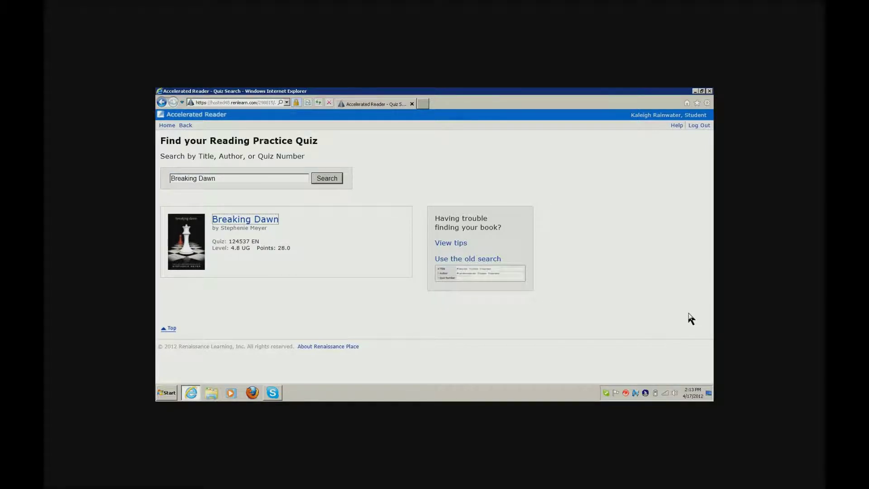
pyautogui.press('Return')
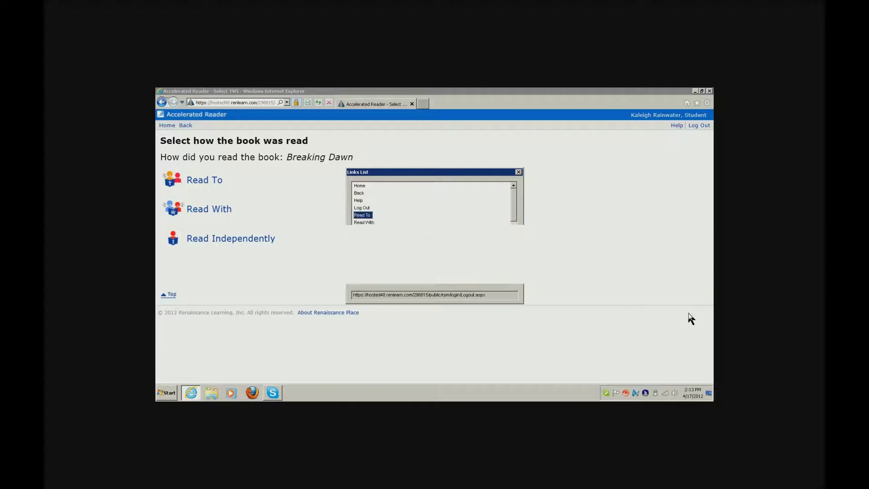
# Mark Breaking Dawn as Read To, confirm with Yes, and raise the volume.
pyautogui.press('Return')
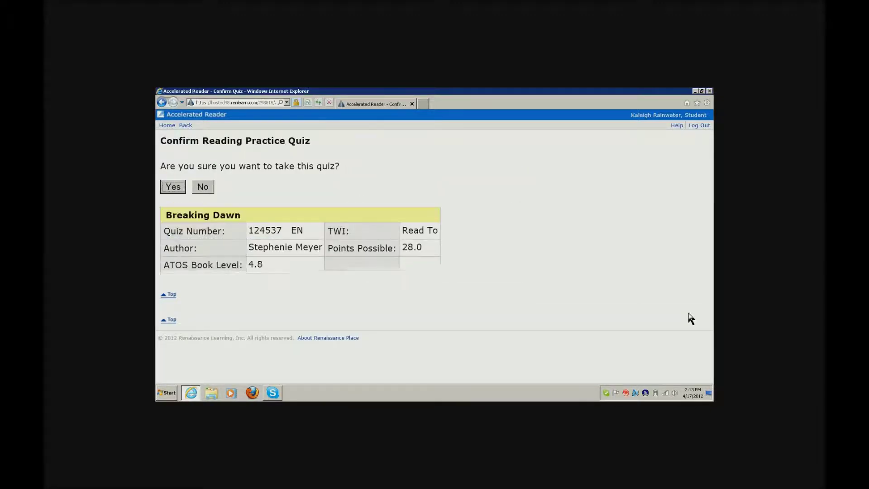
pyautogui.press('Return')
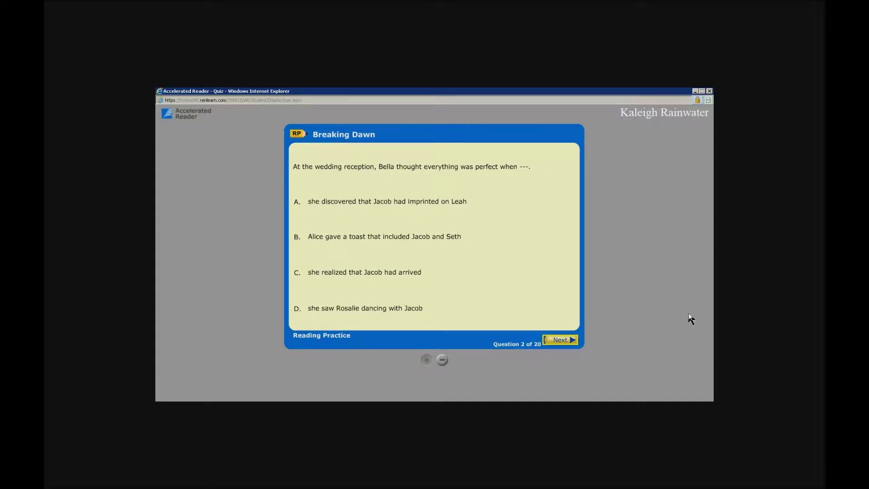
pyautogui.press('XF86AudioRaiseVolume')
pyautogui.press('XF86AudioRaiseVolume')
pyautogui.press('XF86AudioRaiseVolume')
# Choose answer C on question 2 and A on question 3, then go to question 4.
pyautogui.press('c')
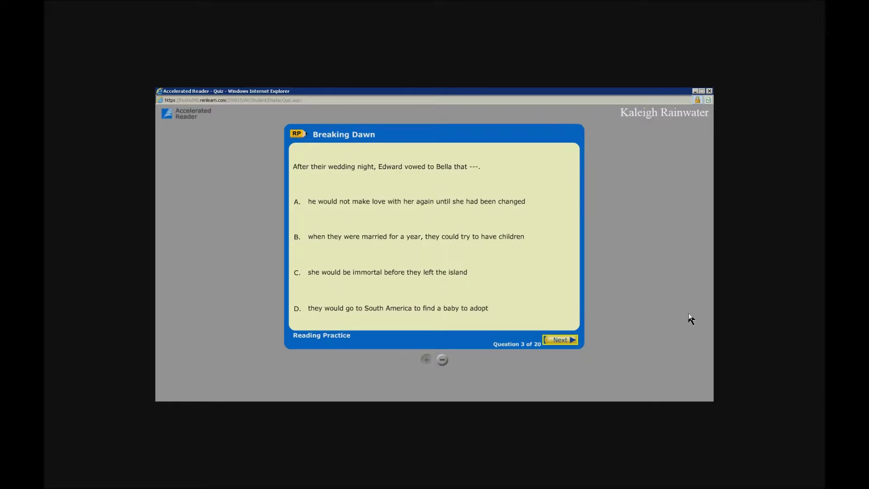
pyautogui.press('a')
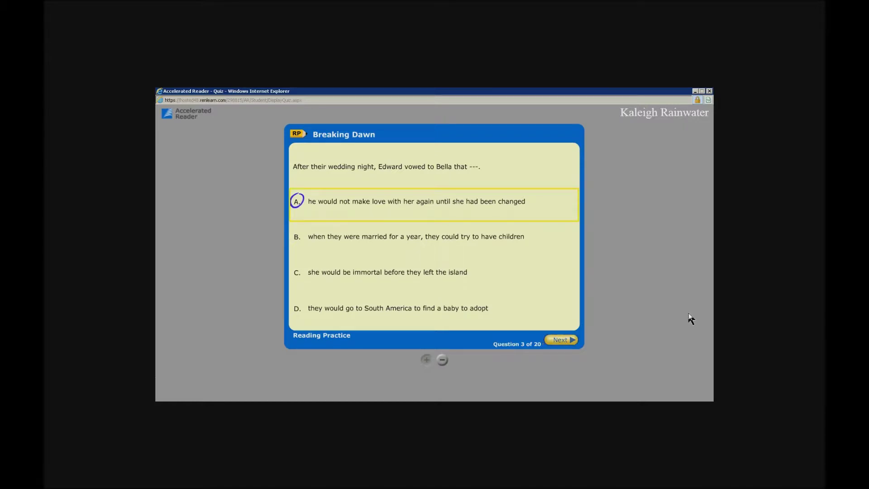
pyautogui.press('Return')
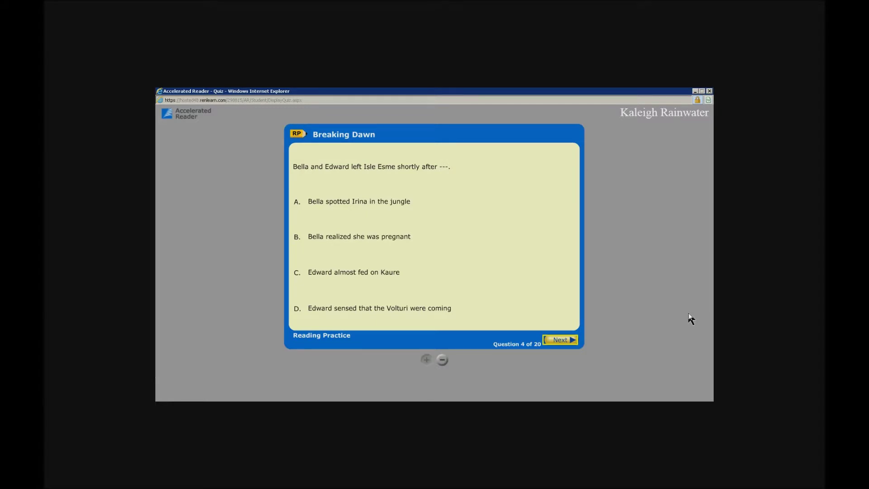
# Pick B for question 4 and D for question 5, advancing after each.
pyautogui.press('b')
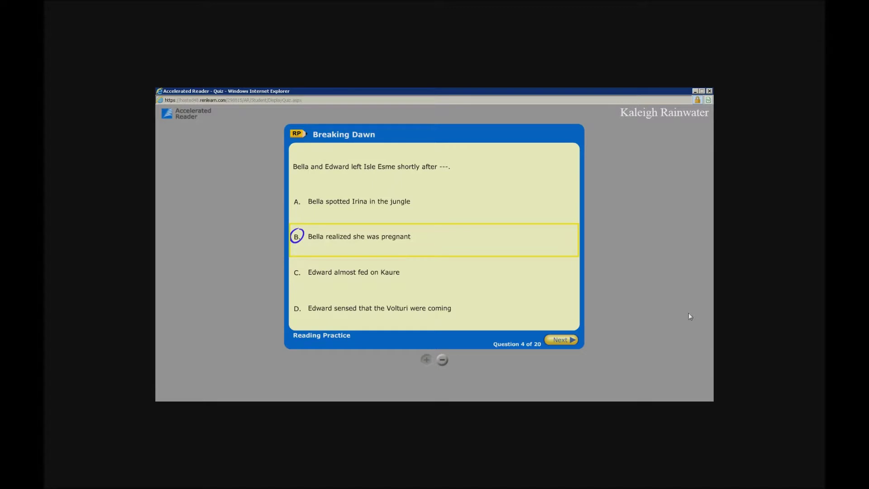
pyautogui.press('Return')
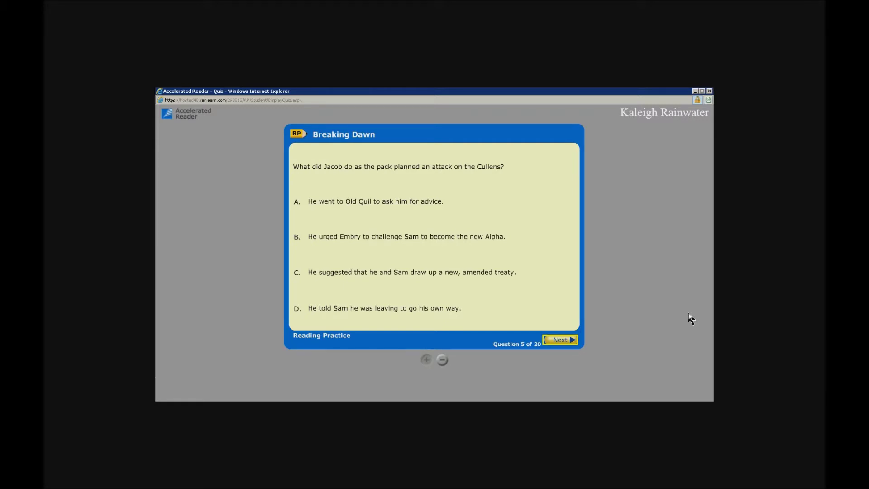
pyautogui.press('d')
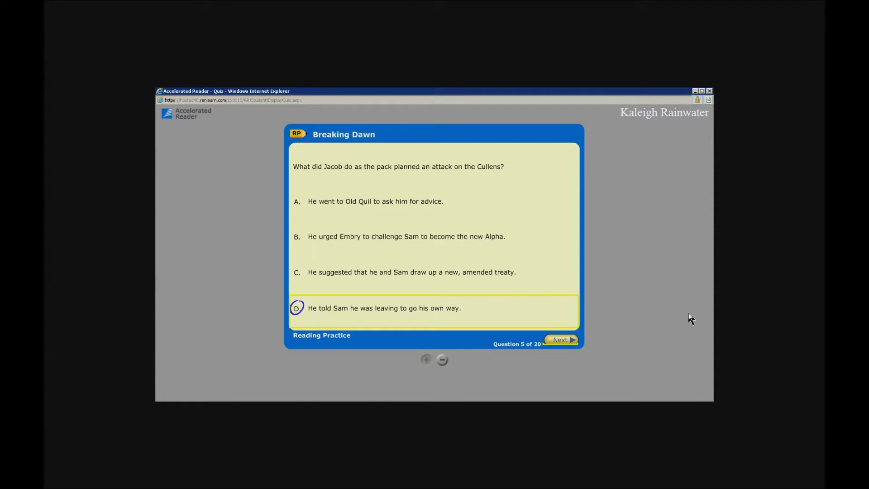
pyautogui.press('Return')
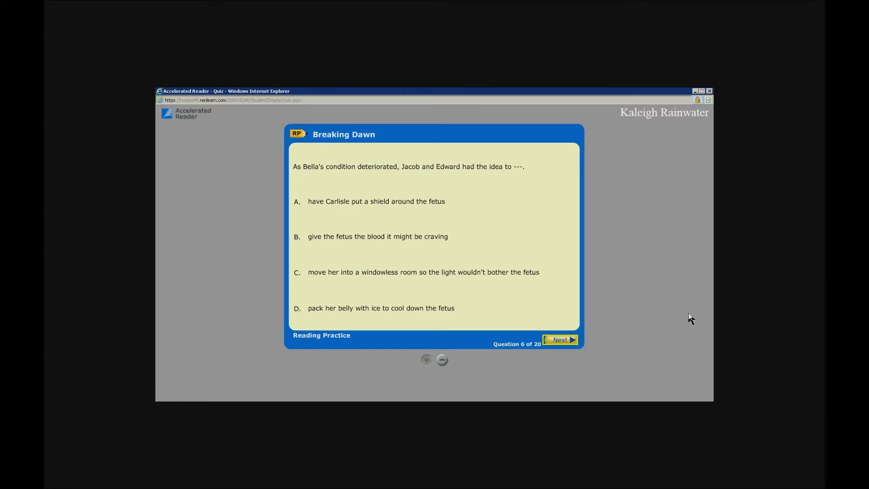
# Pick B, D and A for questions 6, 7 and 8, advancing after each.
pyautogui.press('b')
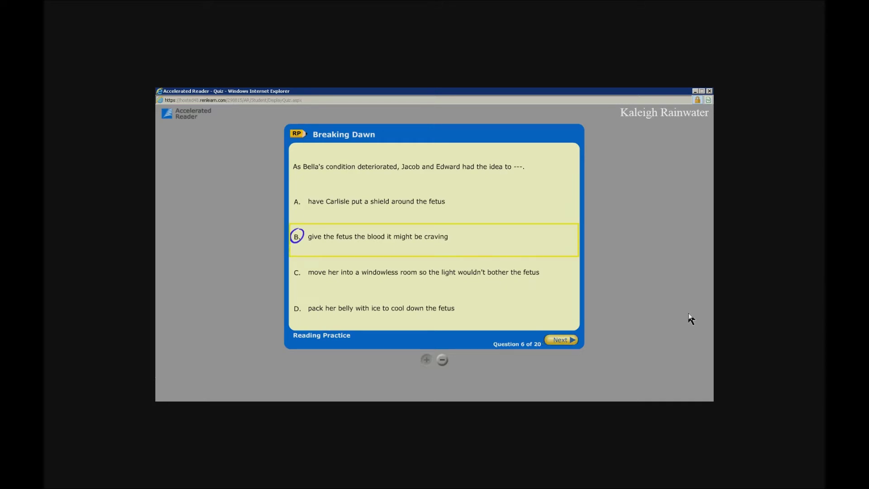
pyautogui.press('Return')
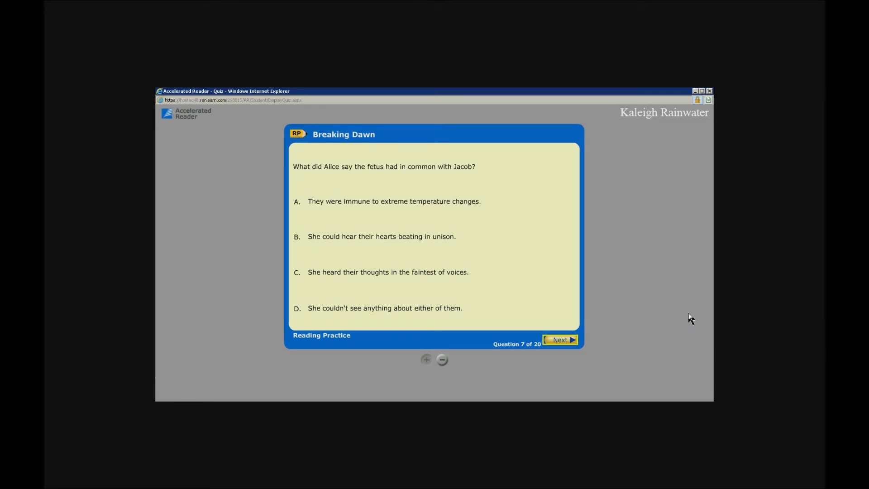
pyautogui.press('d')
pyautogui.press('Return')
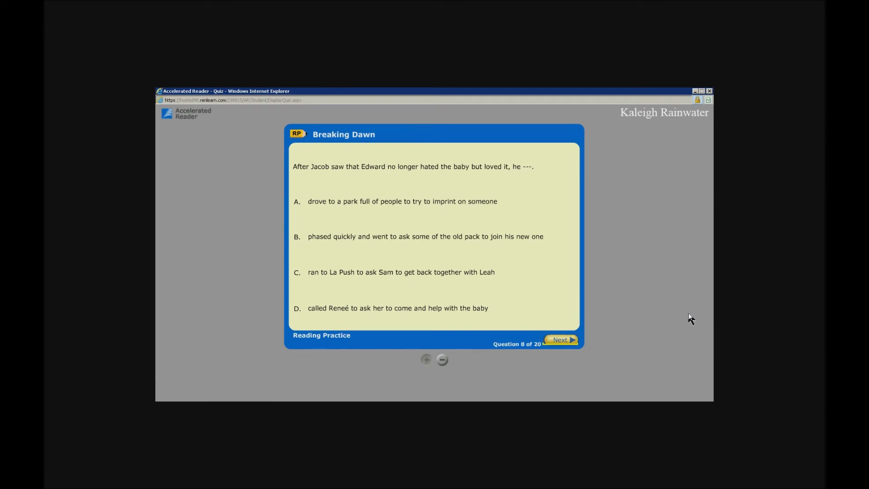
pyautogui.press('a')
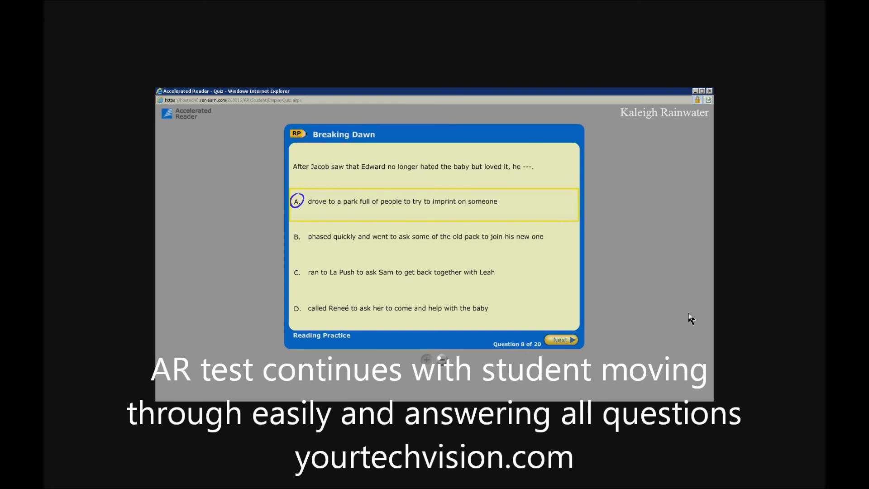
pyautogui.press('Return')
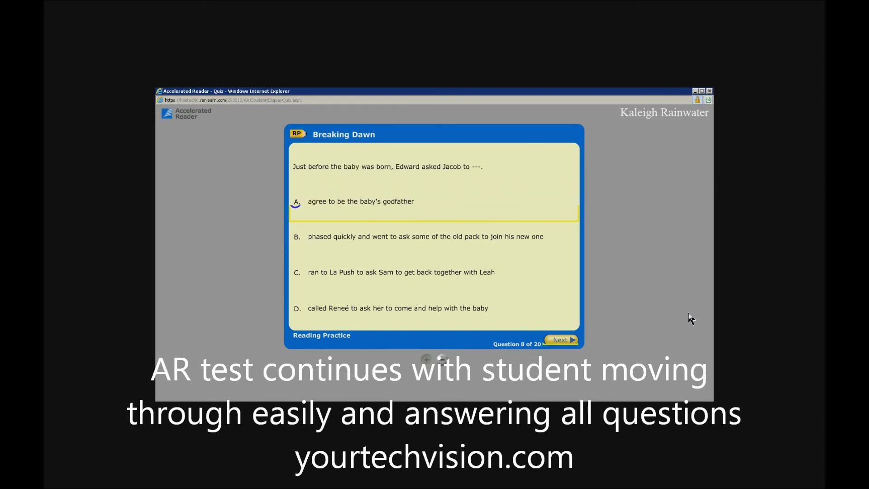